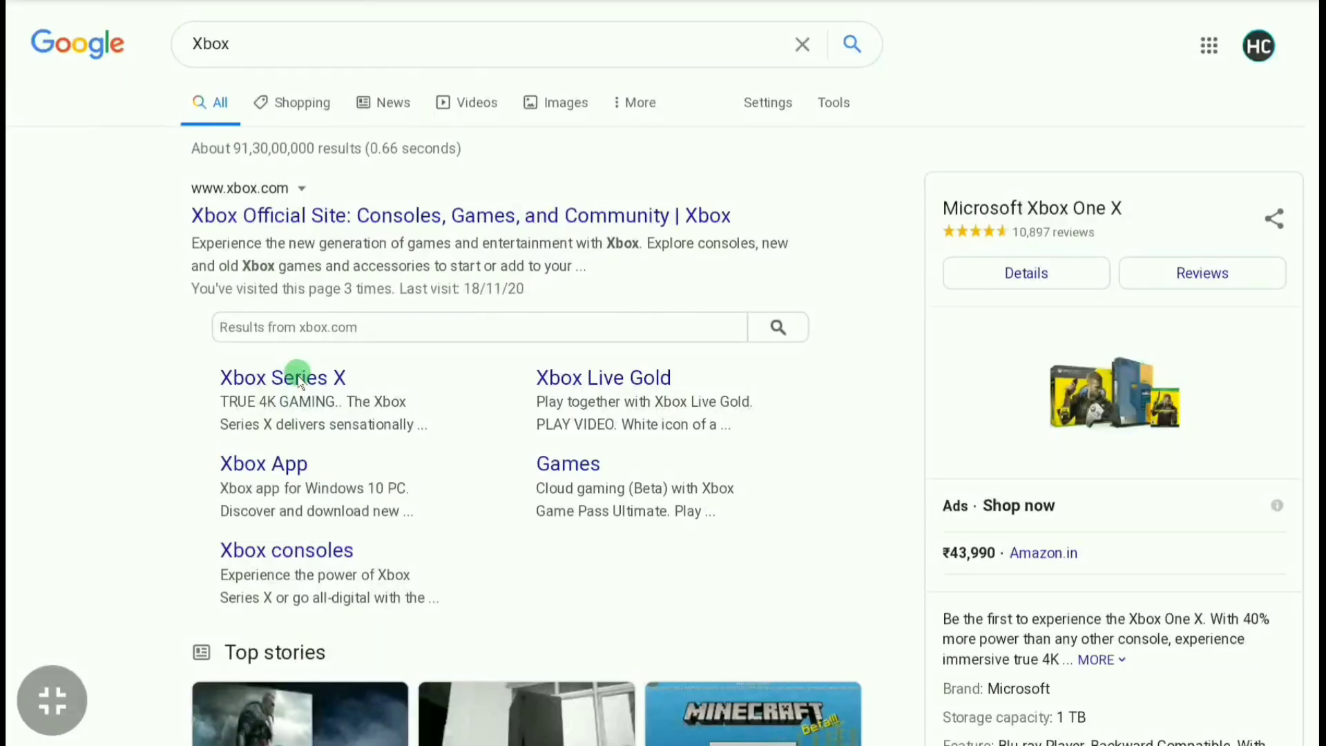
From the search results, open Xbox.com and sign in with the account's e-mail and password
click(272, 217)
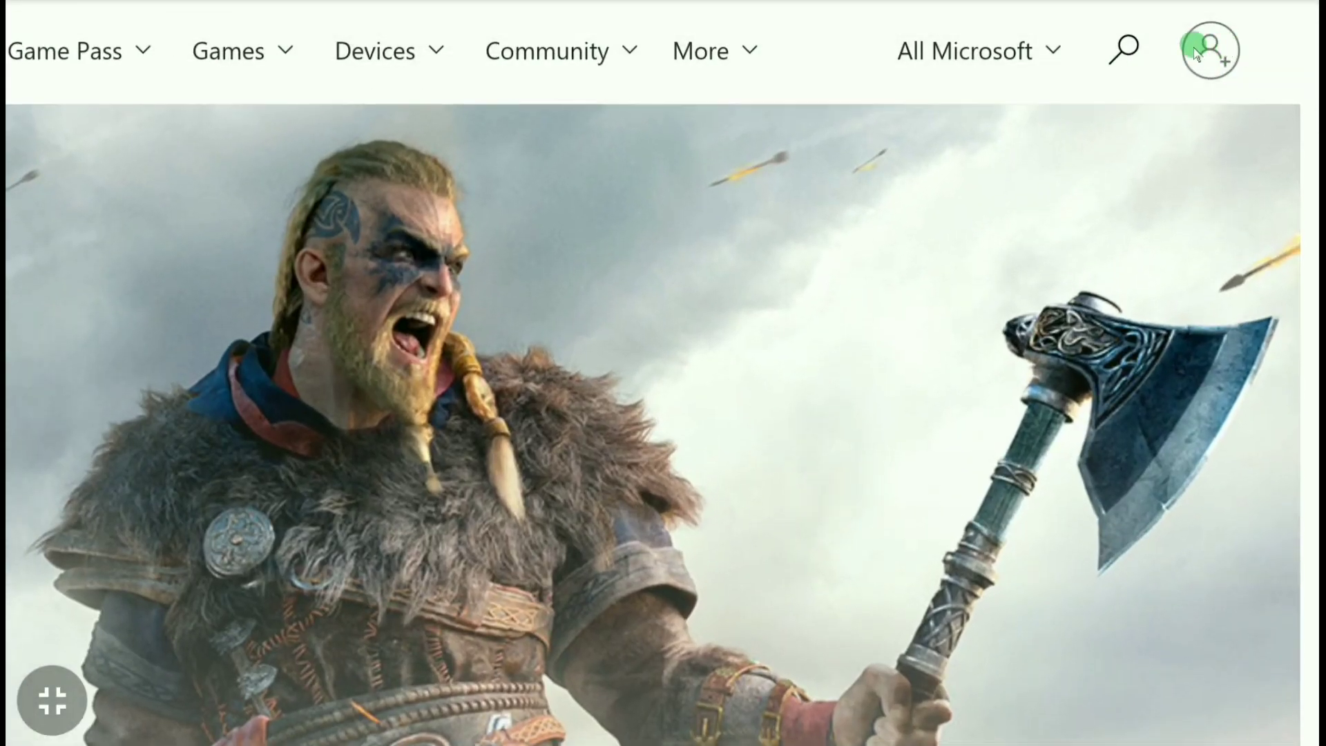
click(1215, 37)
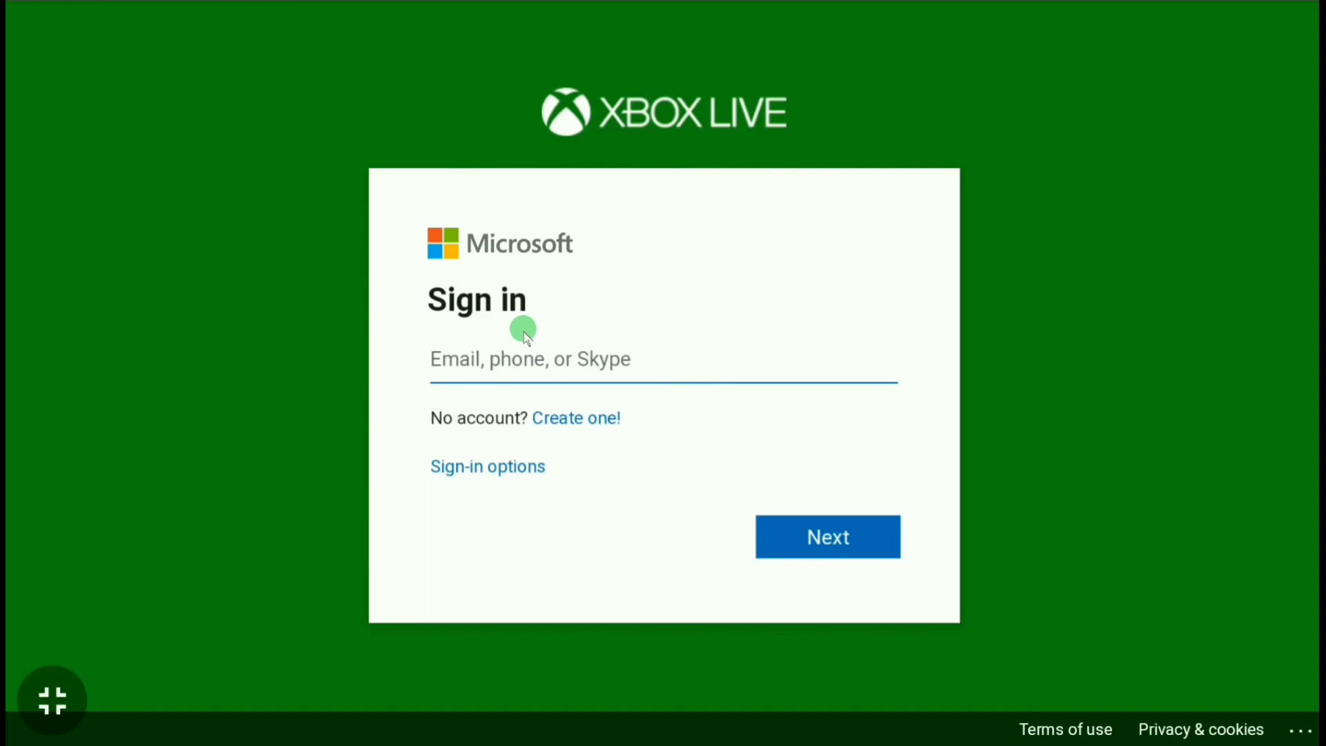
key(ctrl+v)
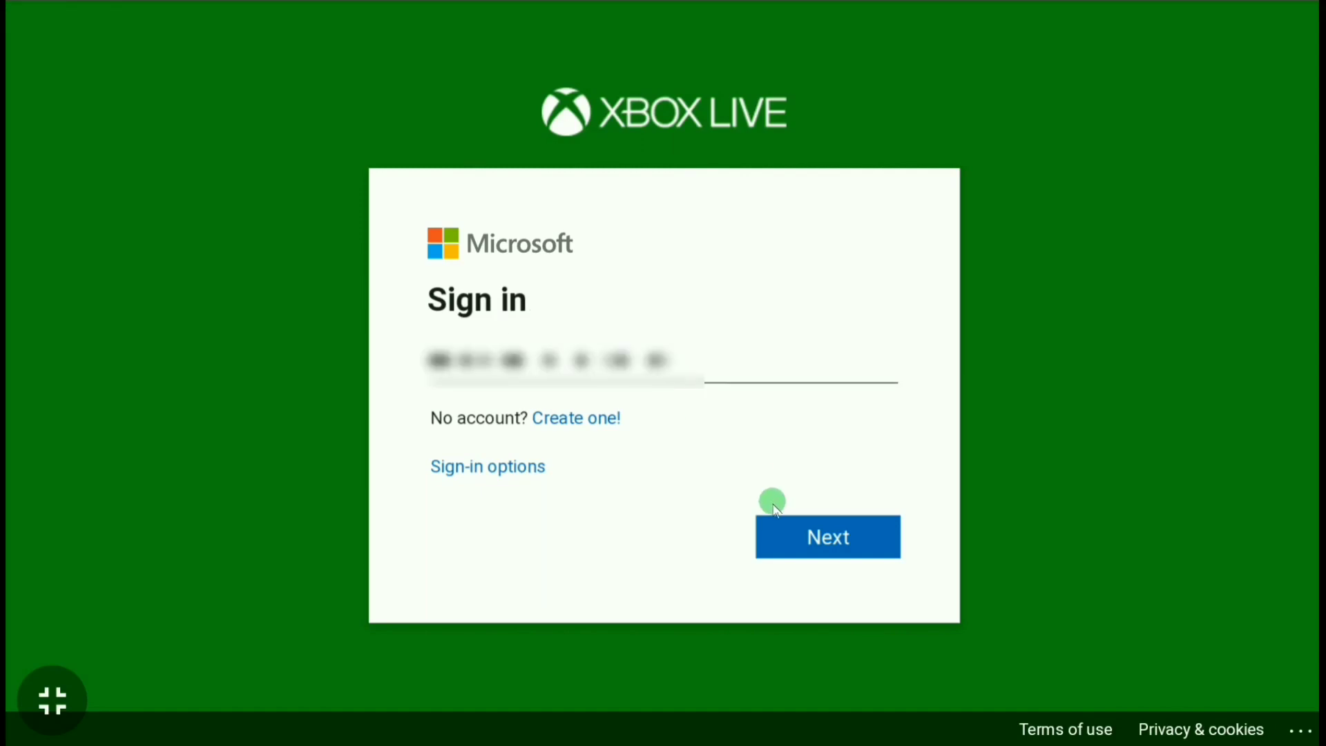
click(785, 537)
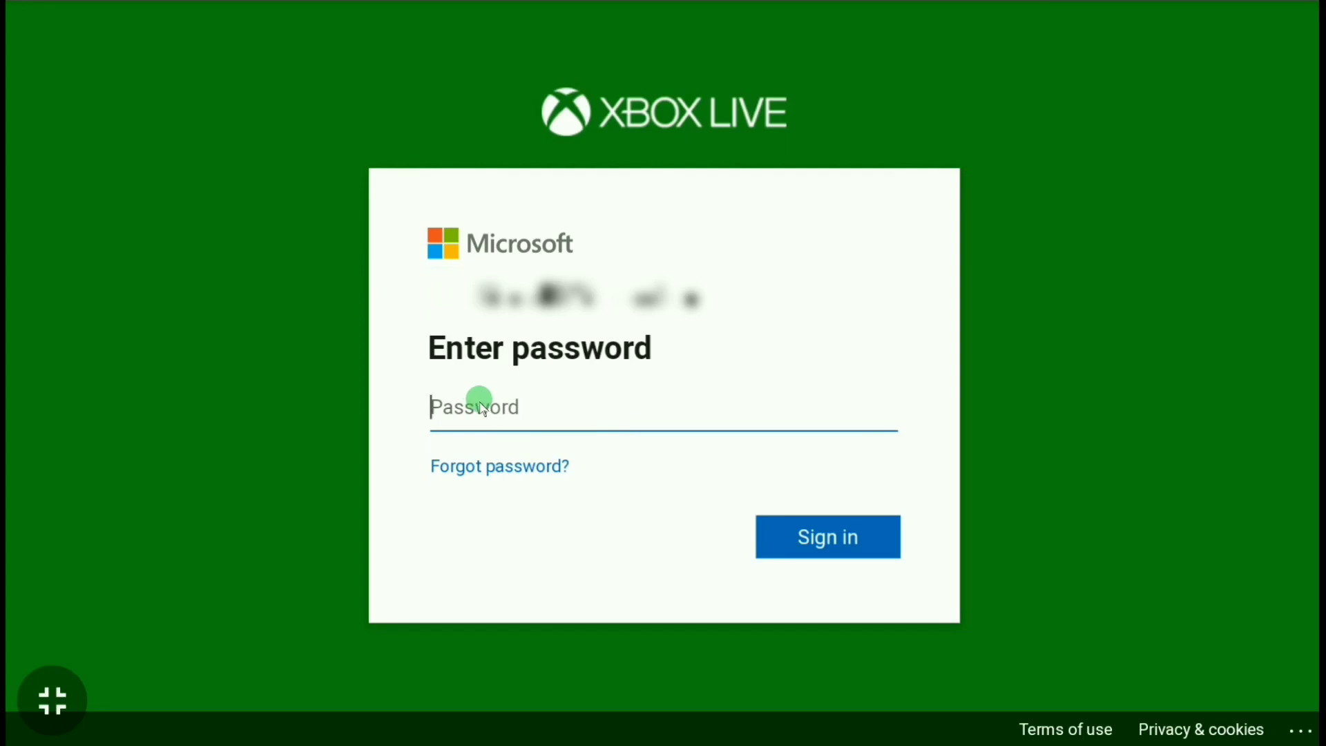
key(ctrl+v)
click(833, 546)
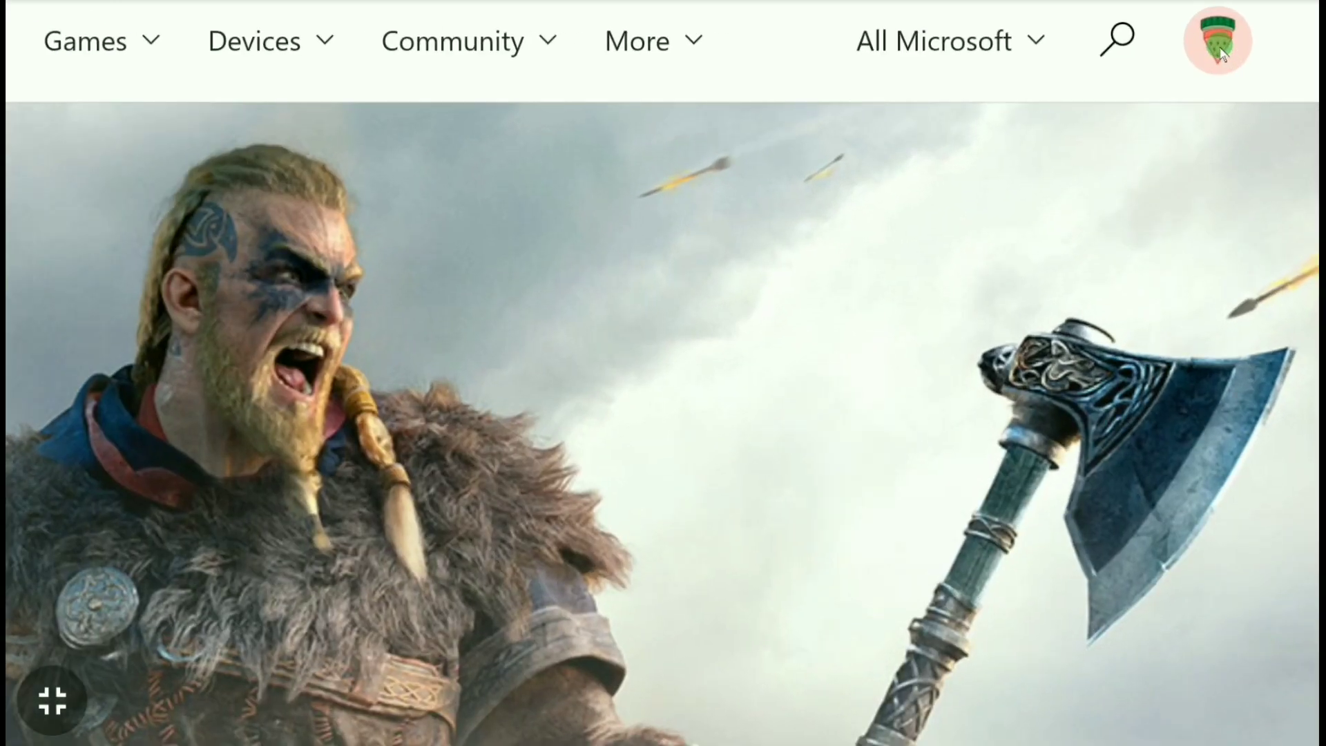
Go from My Microsoft account's Your info page to 'Get help with your Microsoft account'
click(1220, 54)
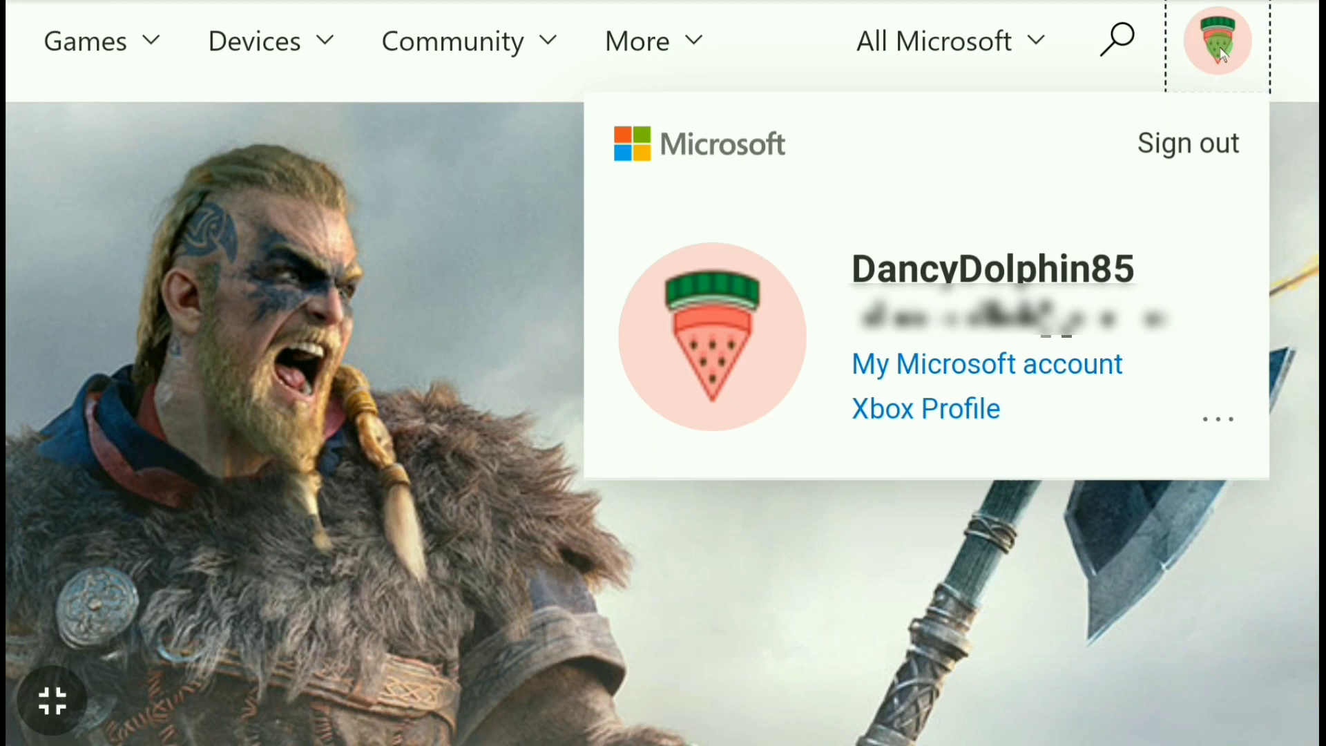
click(946, 364)
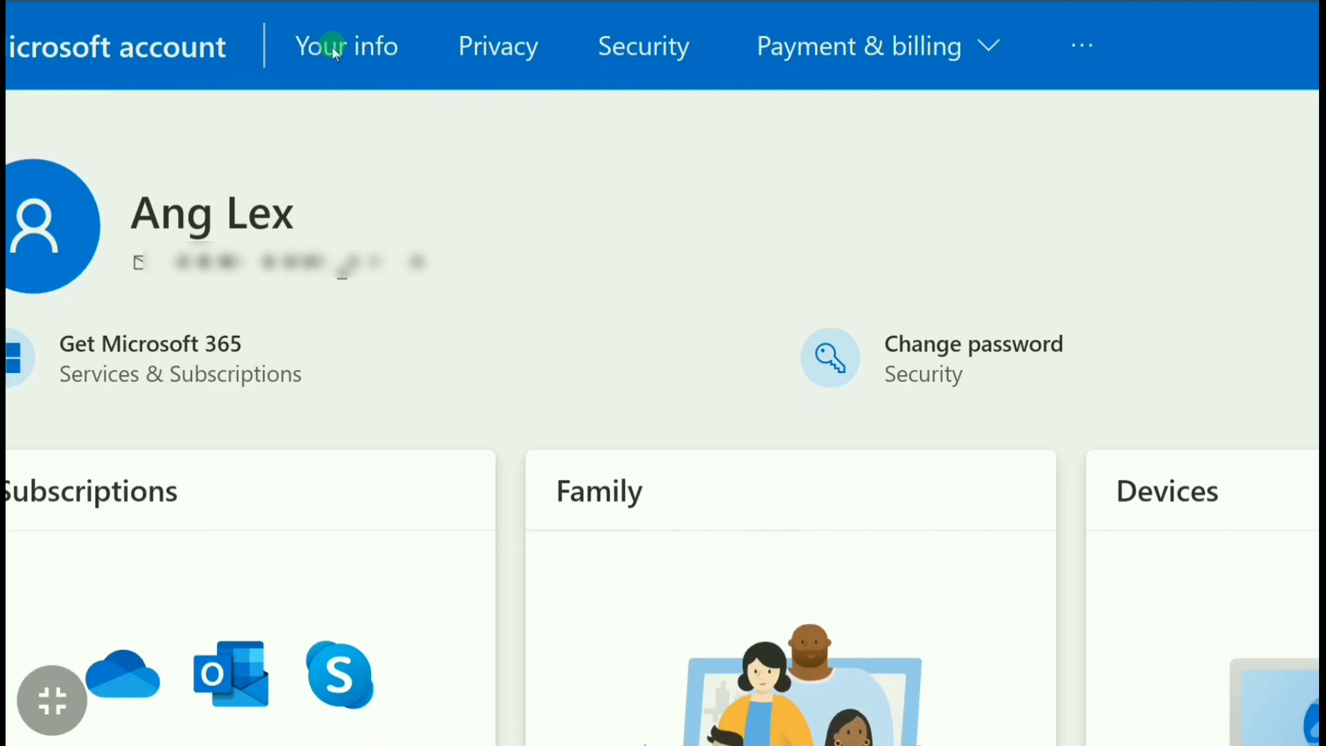
click(332, 47)
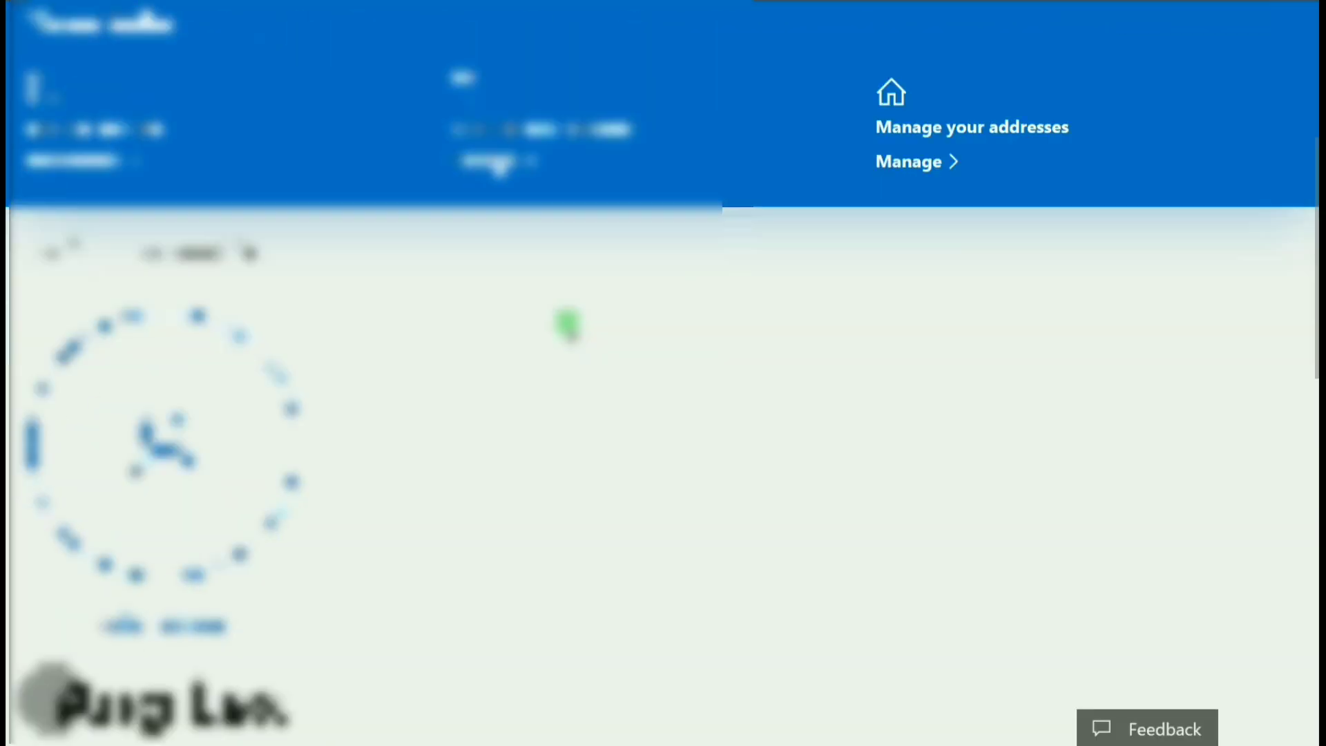
scroll(566, 324, down, 10)
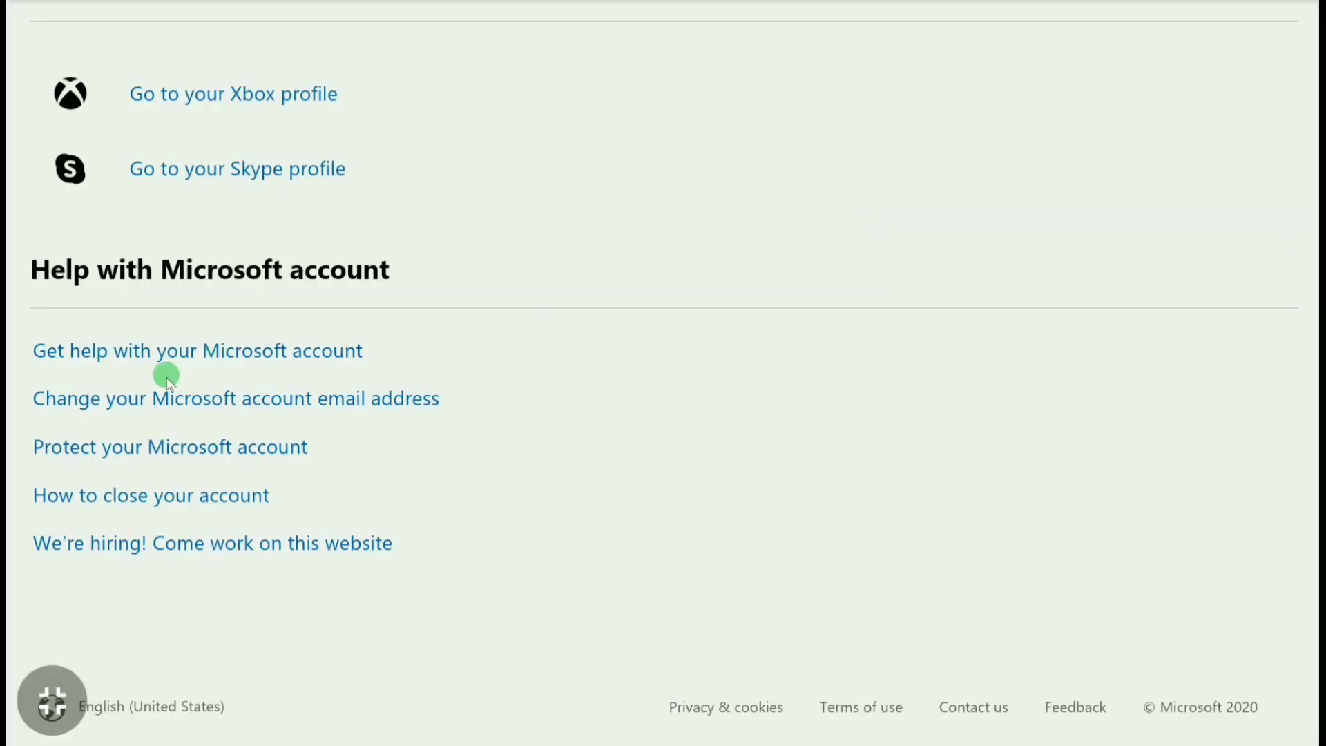
click(207, 350)
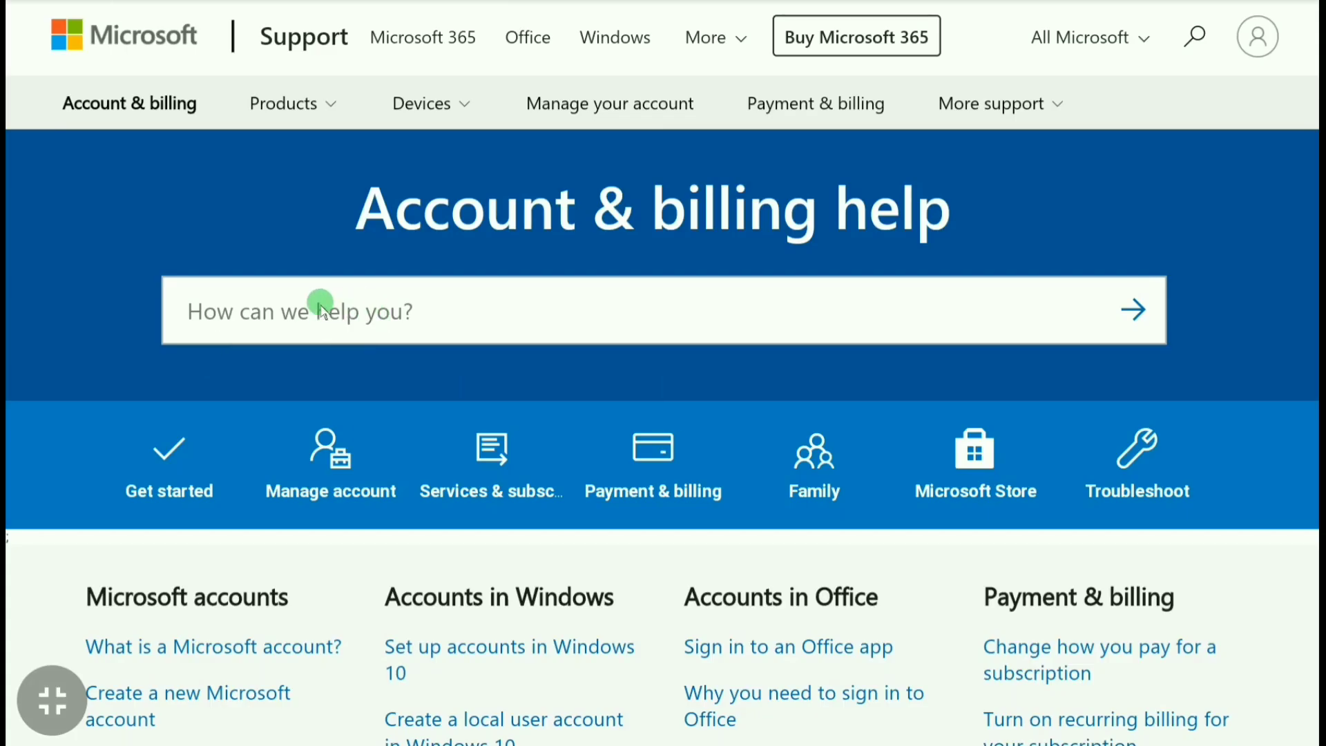
Search help for 'Close Account' and follow 'How to close your Microsoft account' to Close your account
click(321, 304)
text(Close Account)
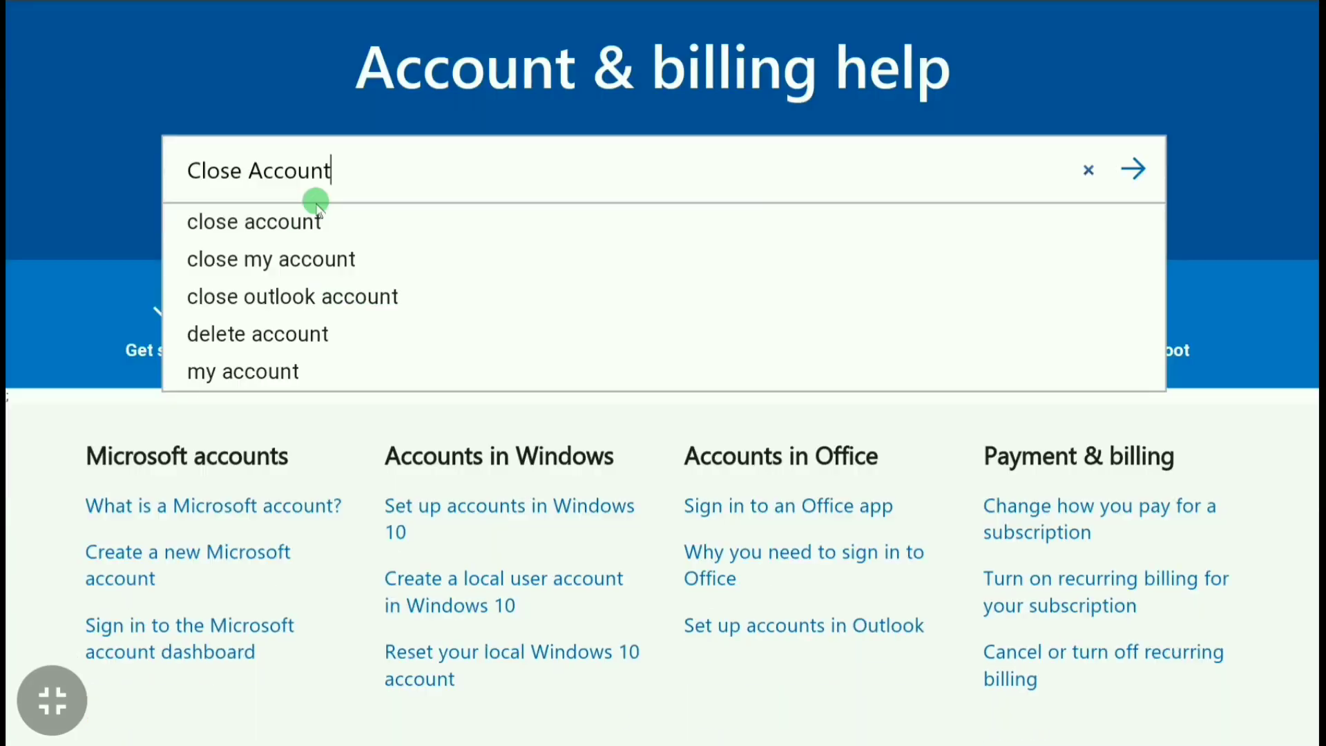
click(274, 224)
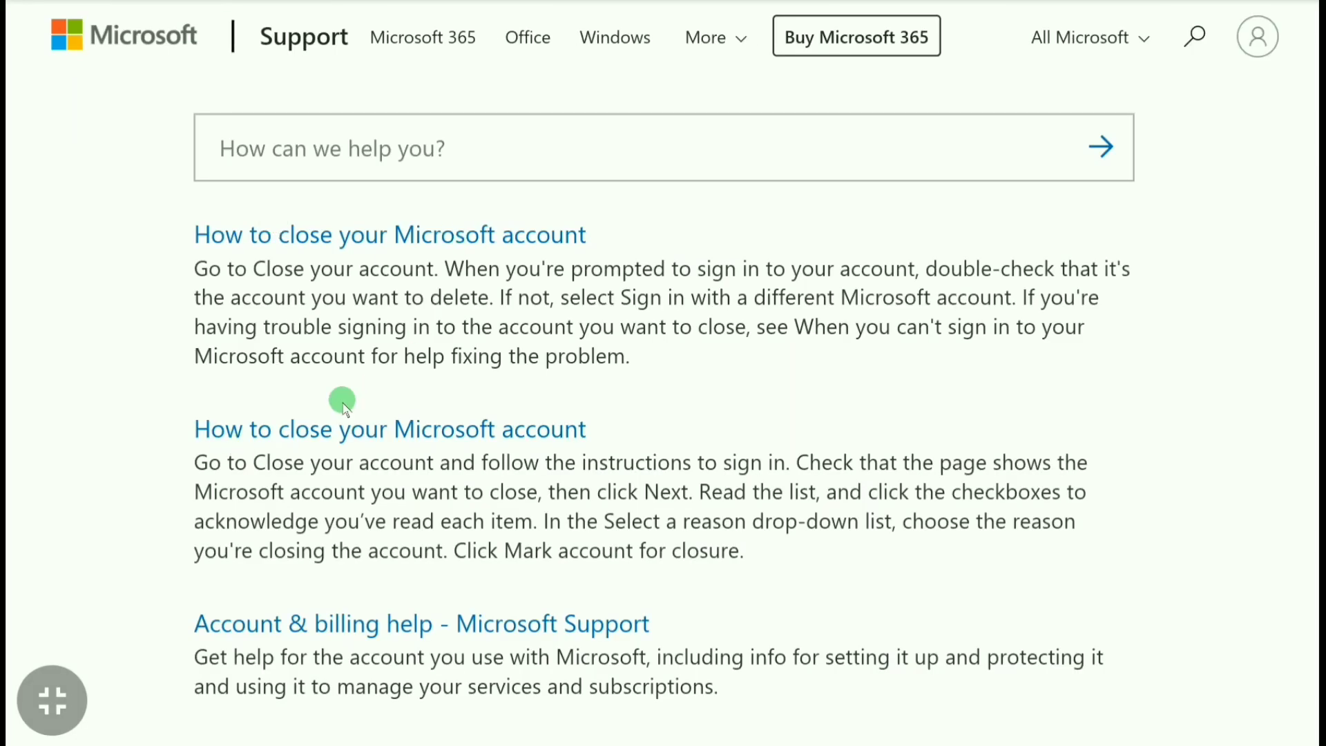
click(345, 435)
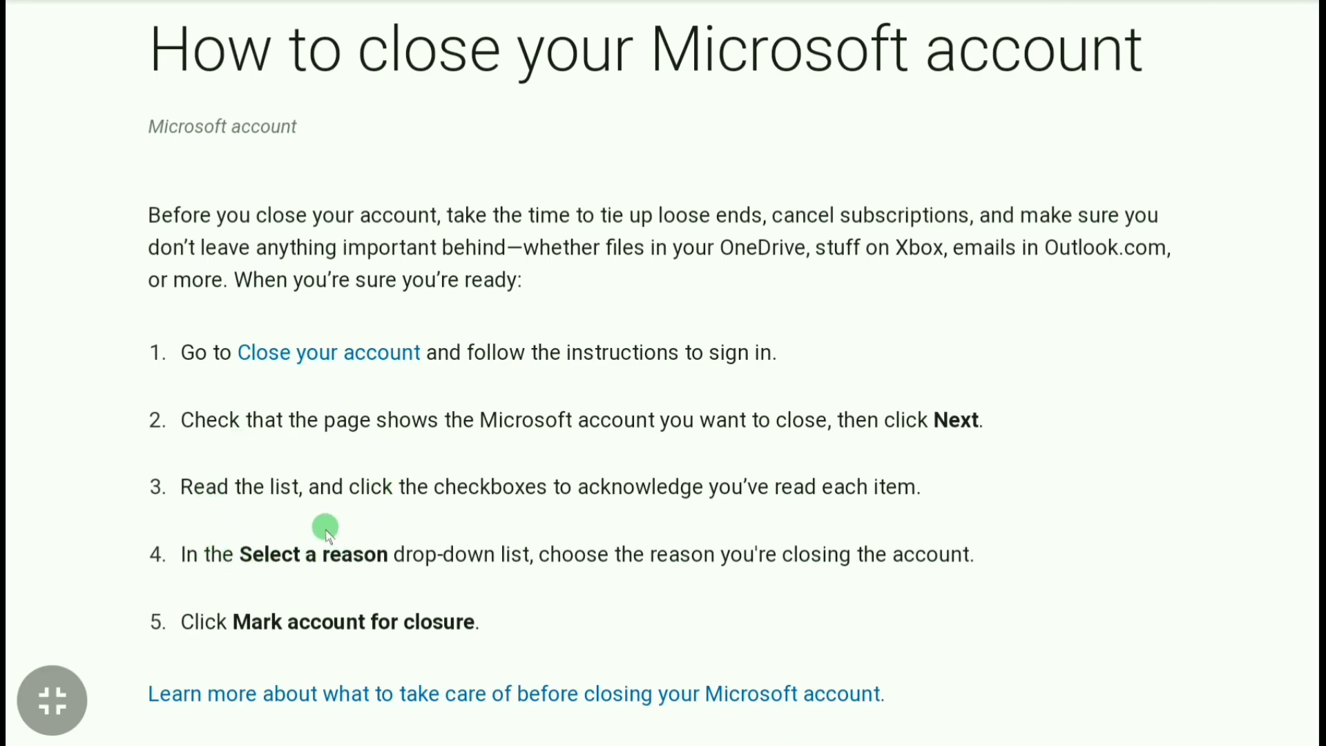
click(296, 354)
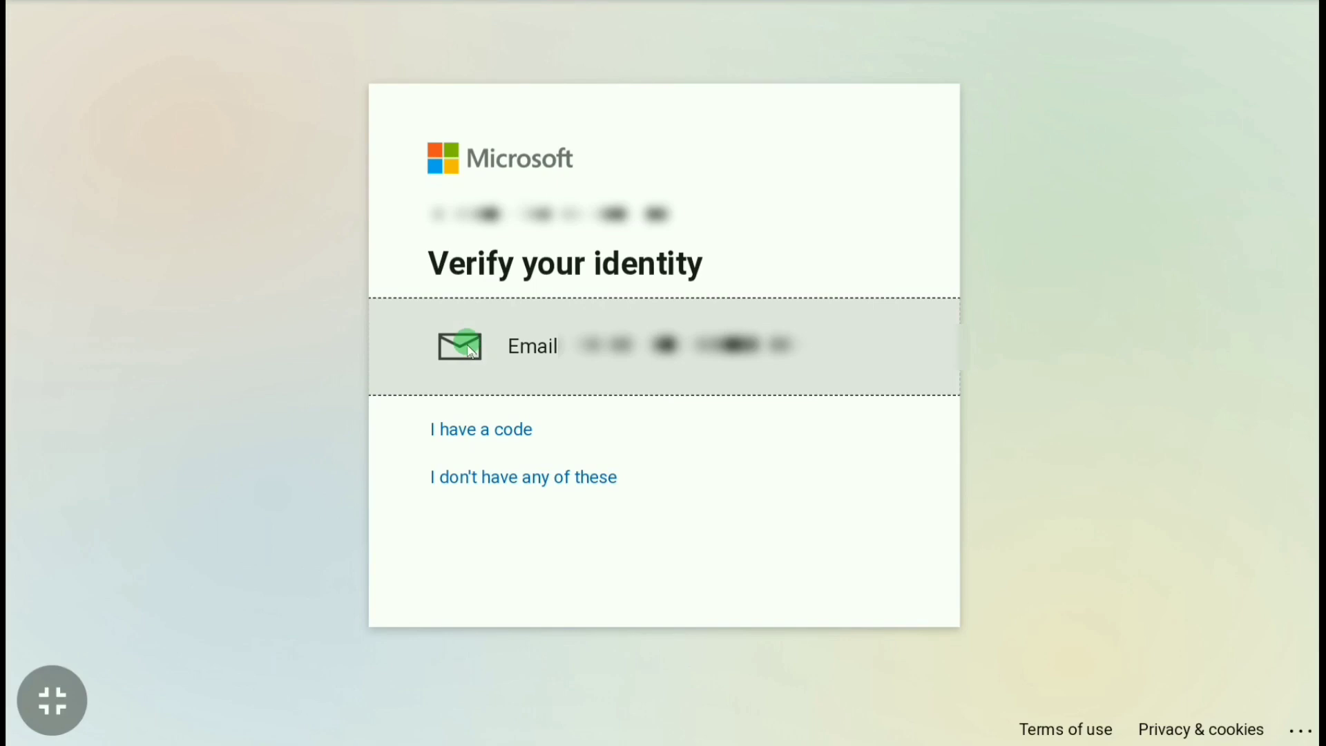
Verify identity by entering the e-mailed security code and submitting it
click(455, 359)
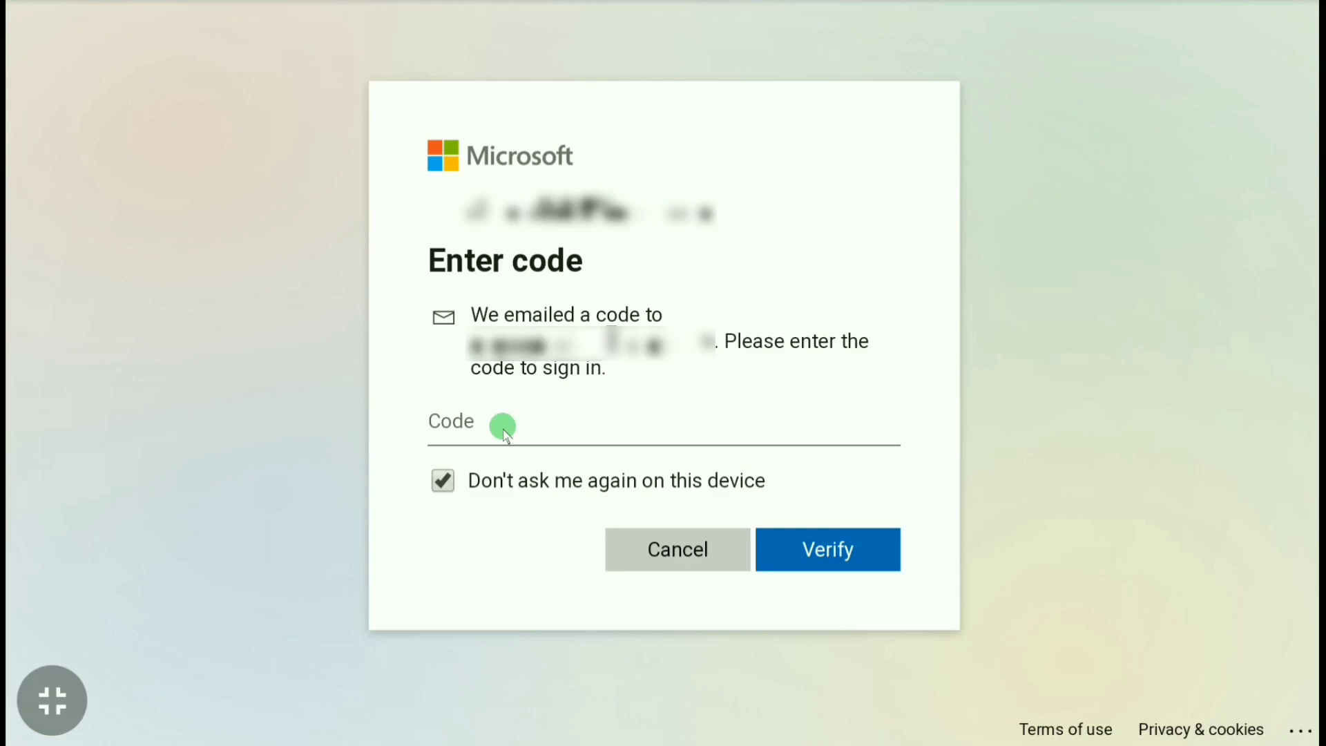
click(504, 428)
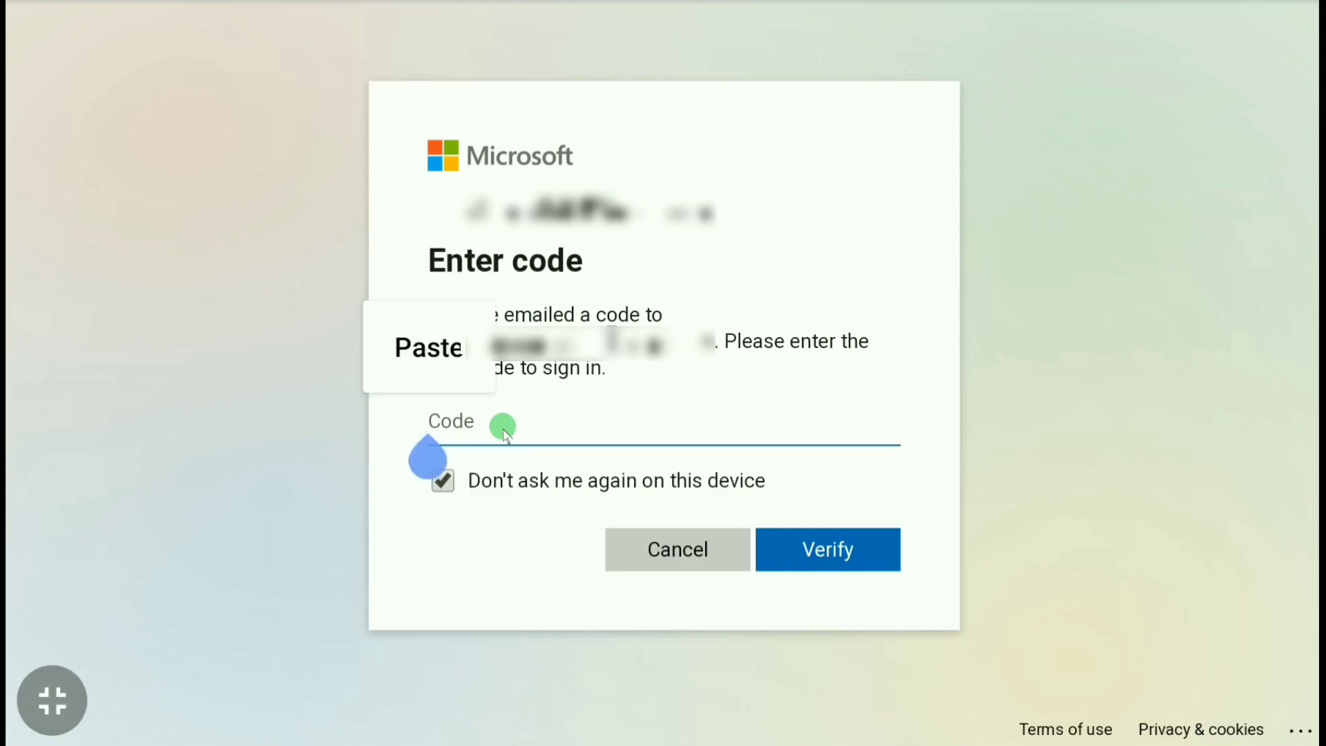
click(409, 370)
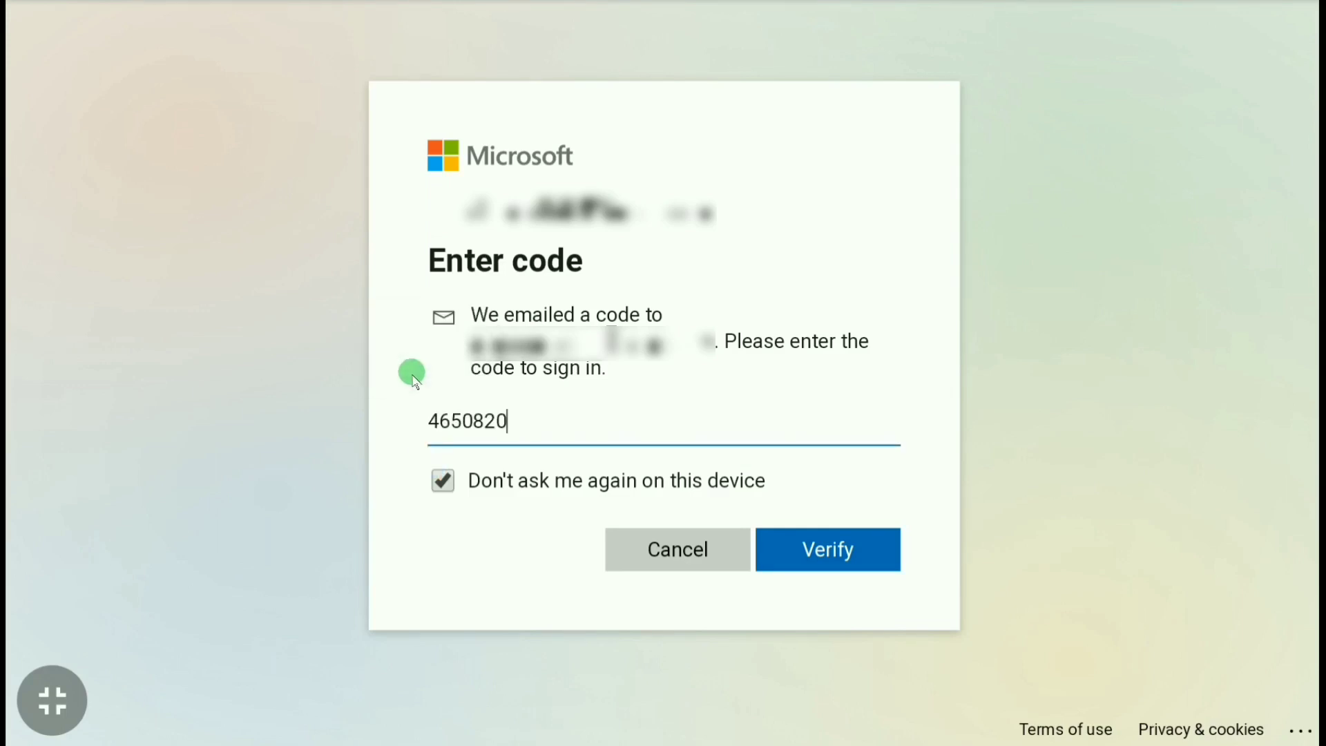
click(816, 557)
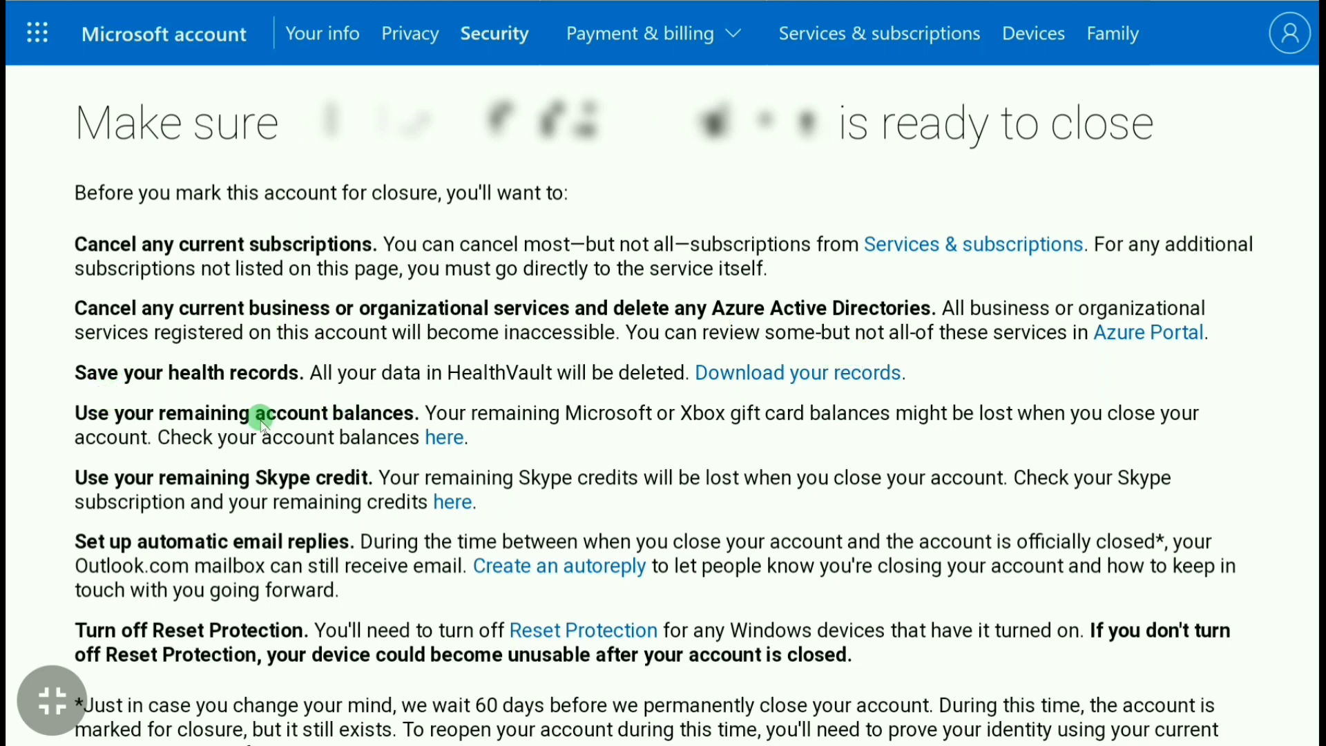
Continue past the 'ready to close' advice to the 'Mark for closure' page
scroll(352, 591, down, 4)
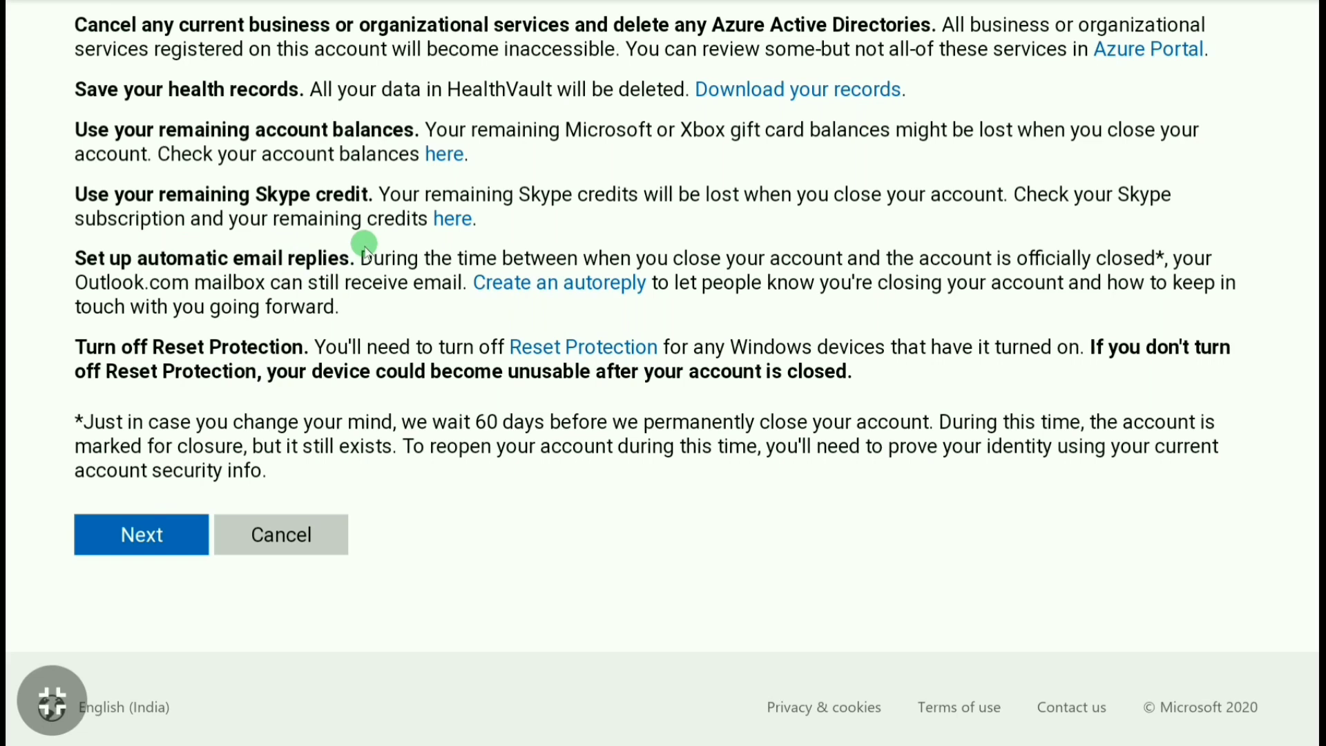
click(117, 534)
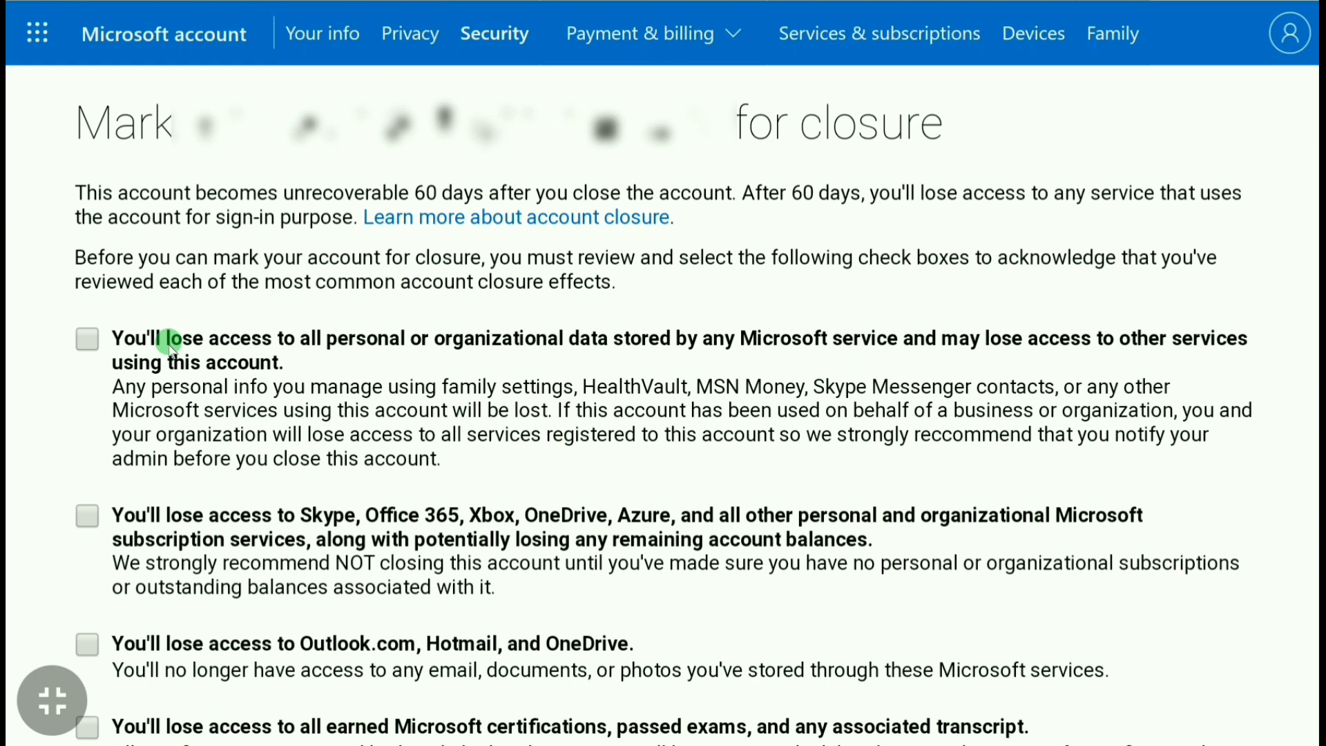
Tick the acknowledgements for lost data, subscriptions, Outlook/Hotmail/OneDrive and certifications
click(87, 339)
click(87, 515)
click(87, 649)
scroll(663, 414, down, 1)
click(88, 482)
click(87, 605)
scroll(663, 415, down, 7)
Tick the remaining acknowledgements through the 60-day period and choose 'I use a different Microsoft account' as the reason
click(87, 311)
click(86, 446)
click(82, 568)
scroll(663, 414, down, 5)
click(82, 366)
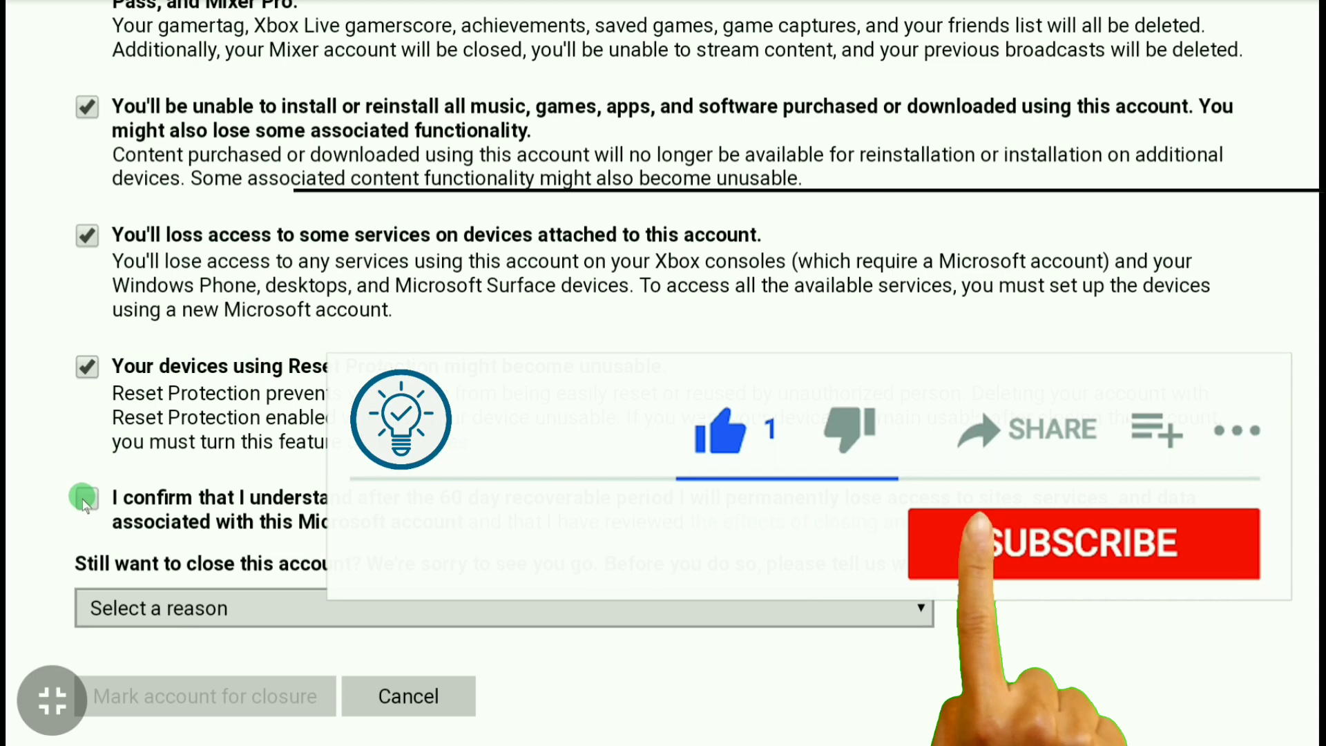
click(81, 497)
scroll(662, 414, down, 1)
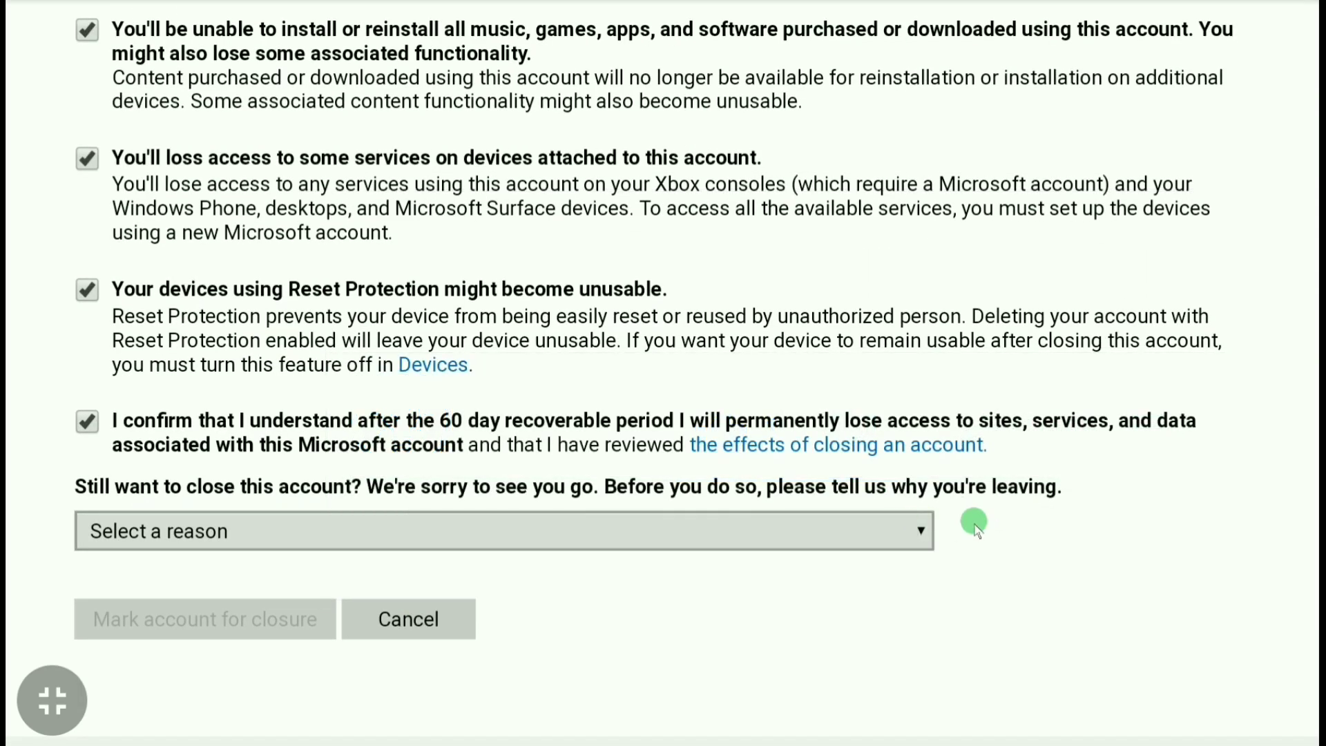
click(560, 533)
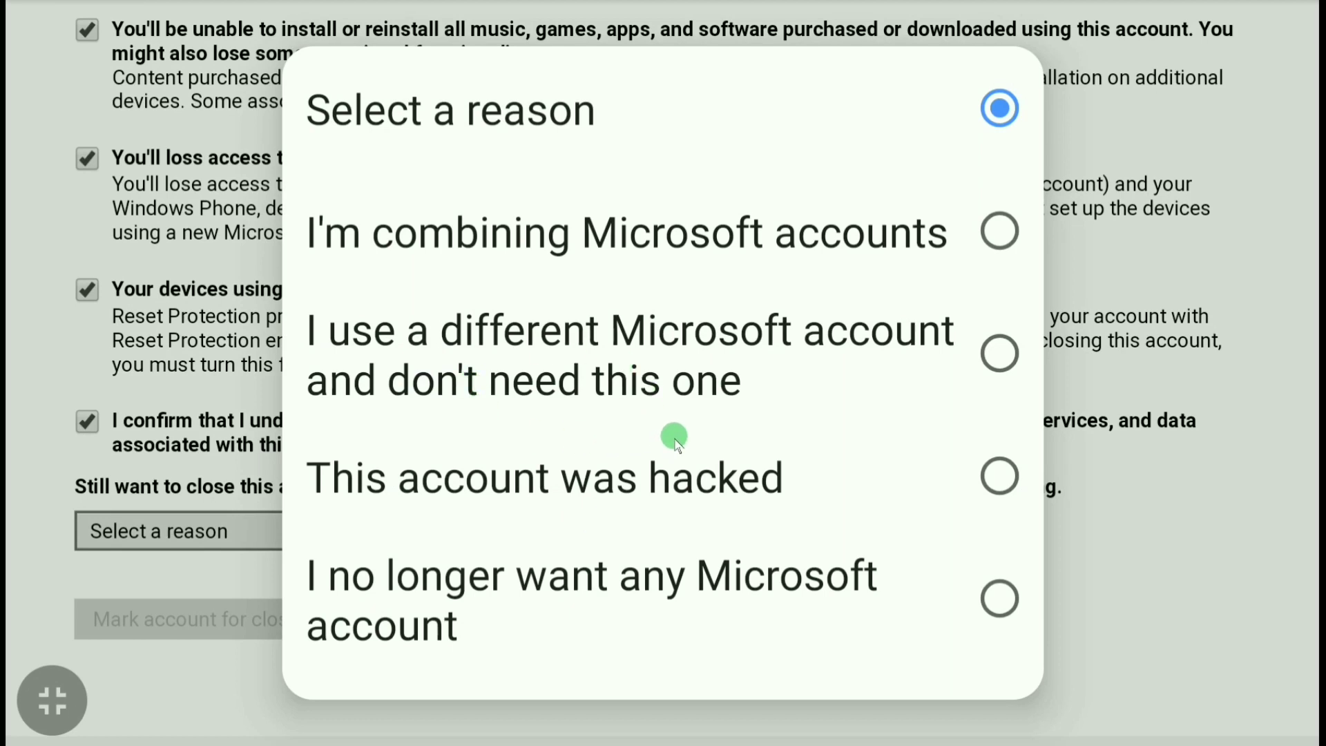
click(997, 354)
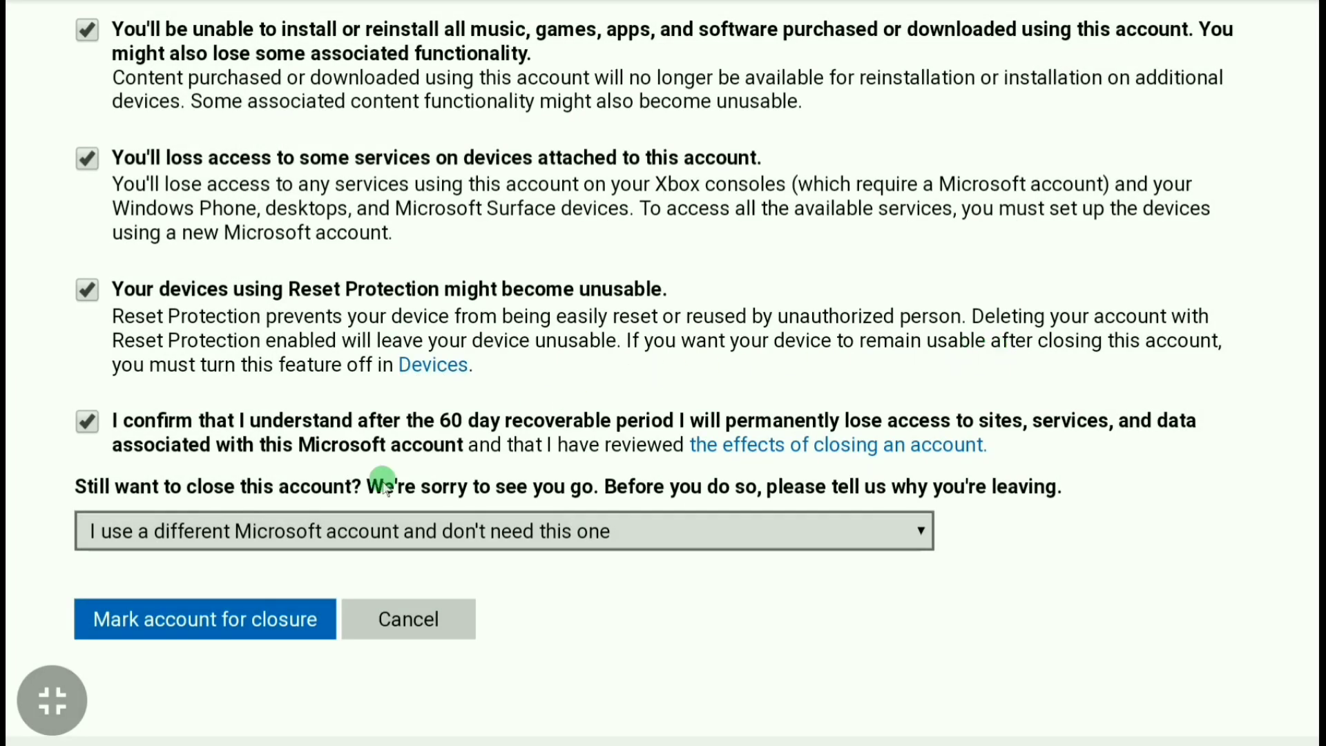
Mark the account for closure on 18-01-2021 and confirm with Done
click(157, 625)
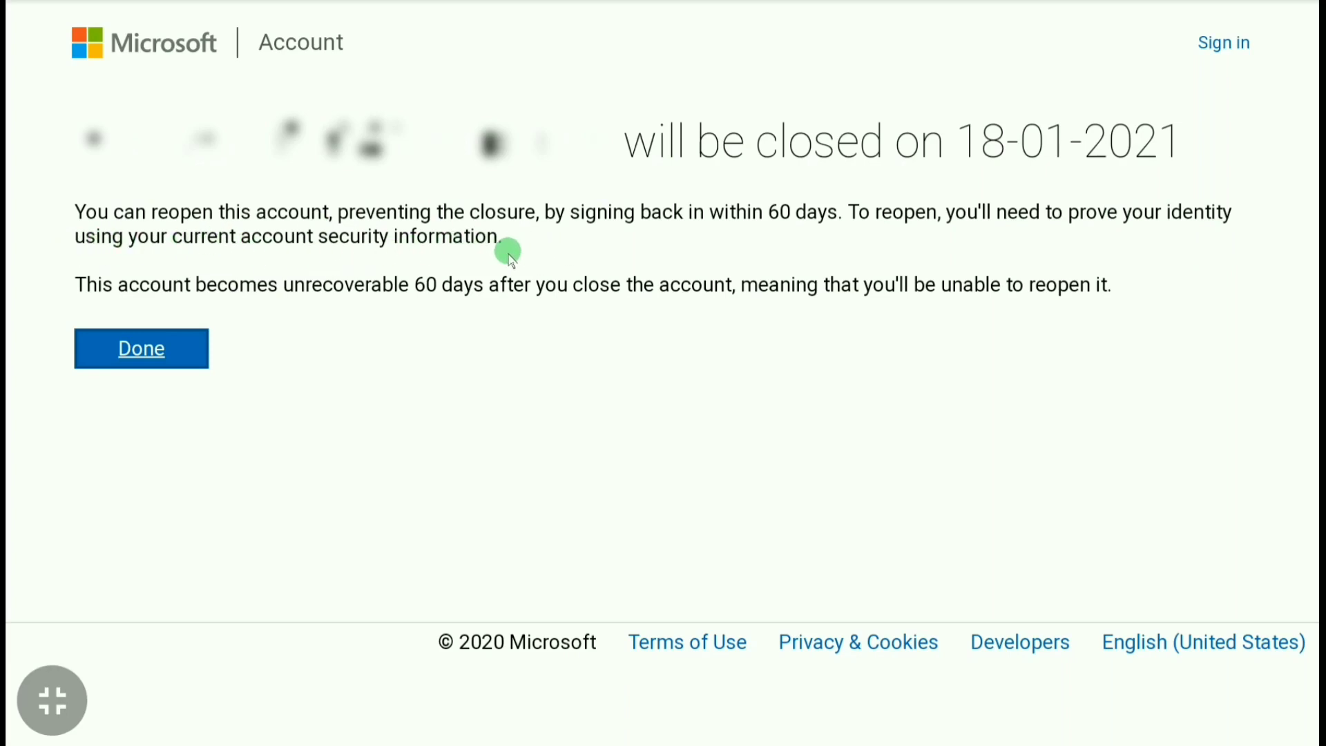
click(116, 361)
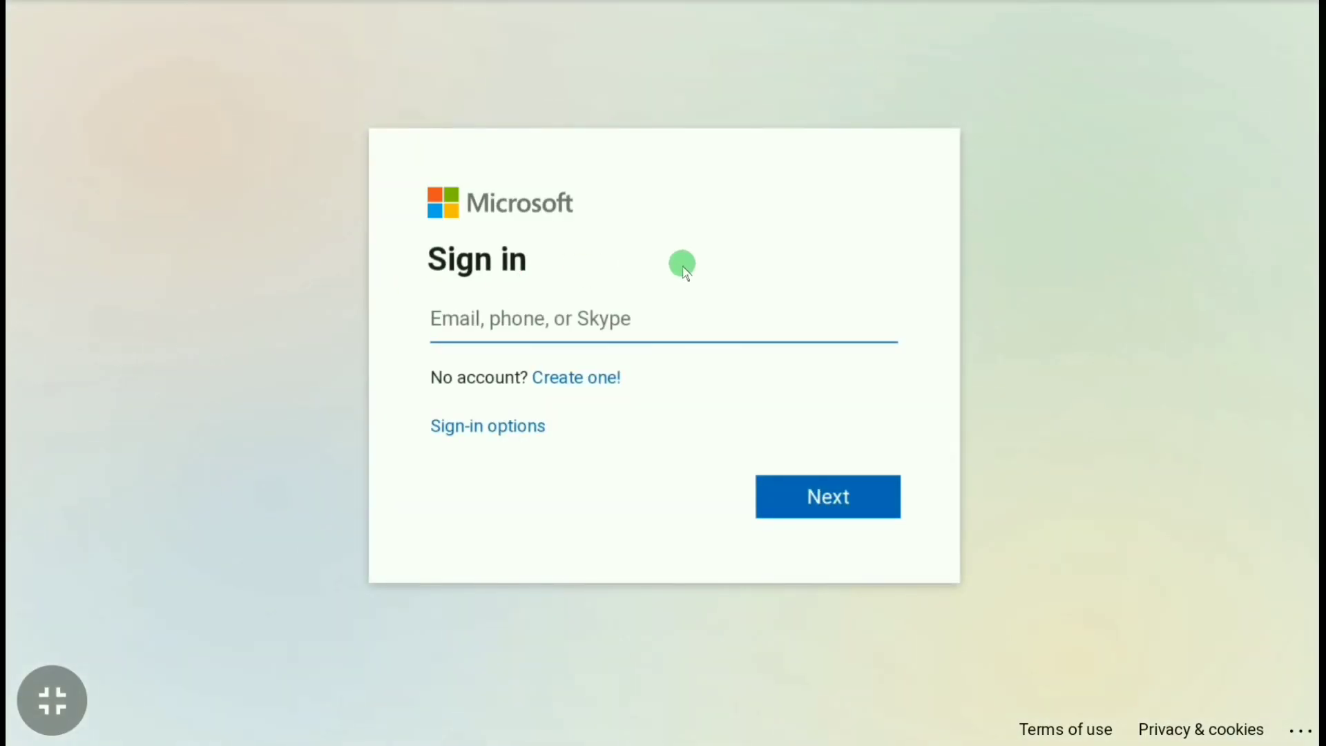